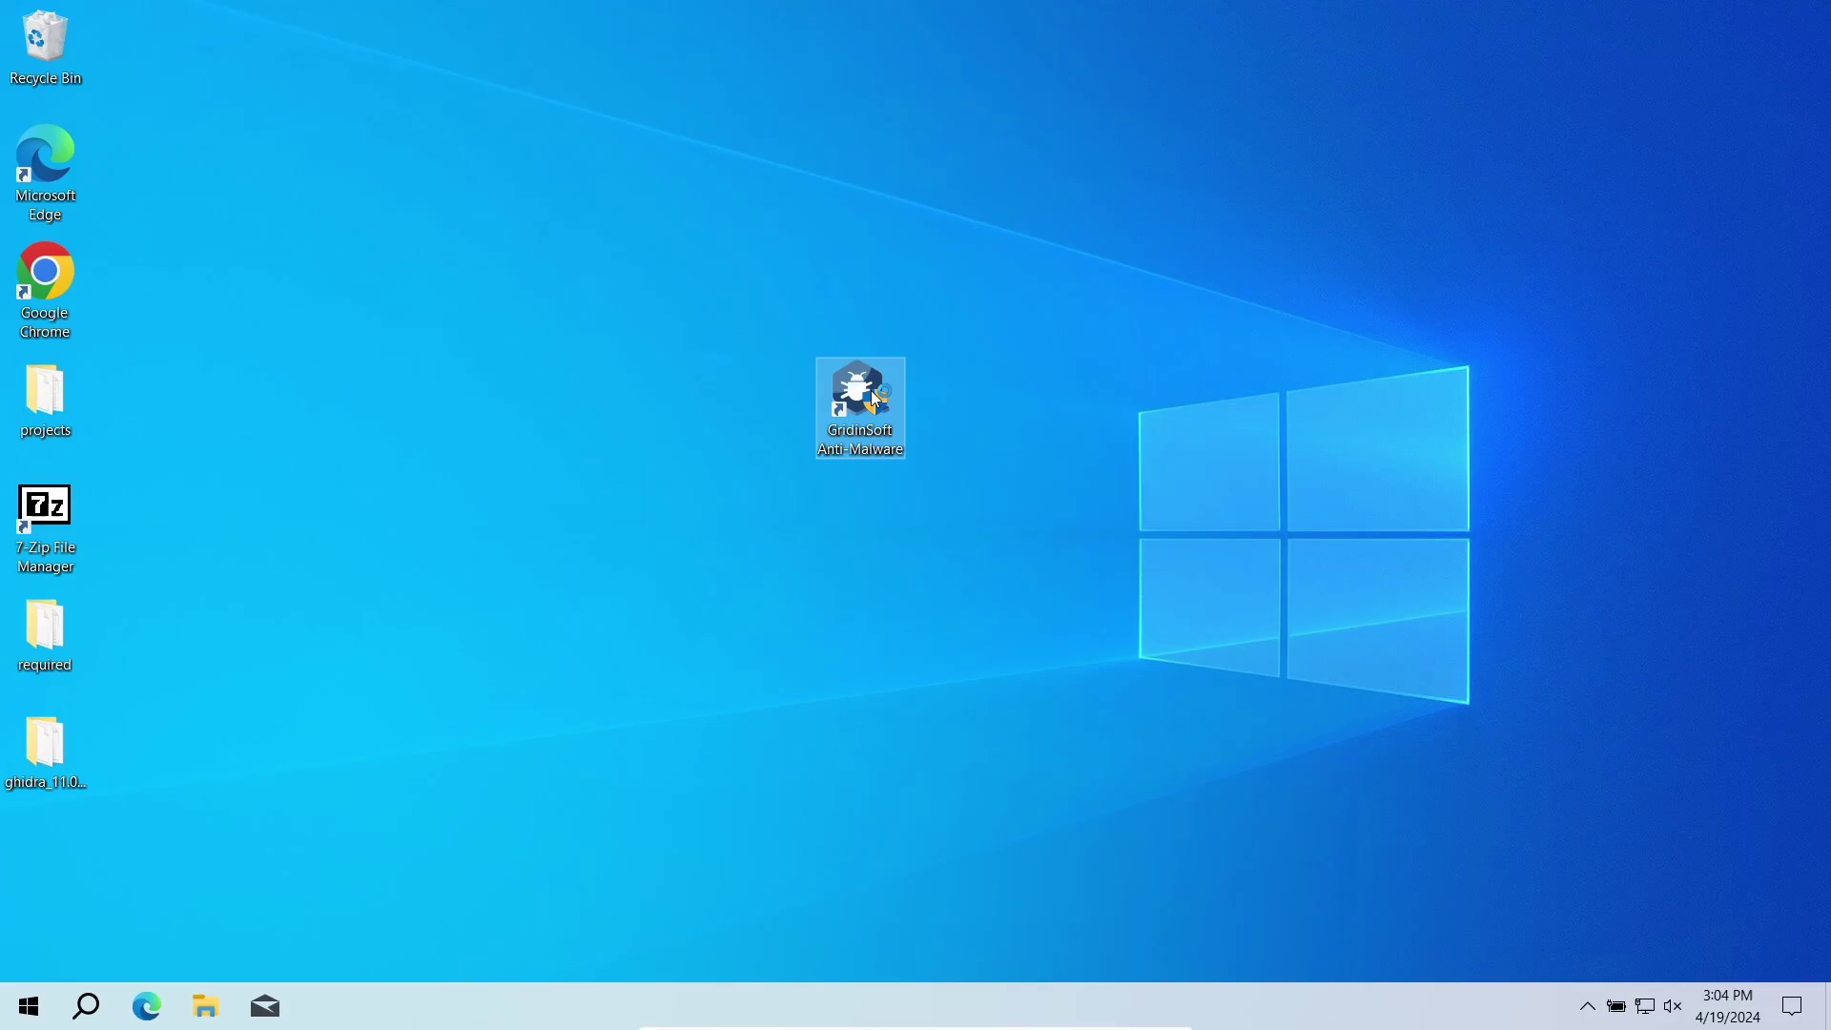
Step: Launch Gridinsoft Anti-Malware with admin rights and start a full scan of all drives
double_click(871, 391)
click(806, 645)
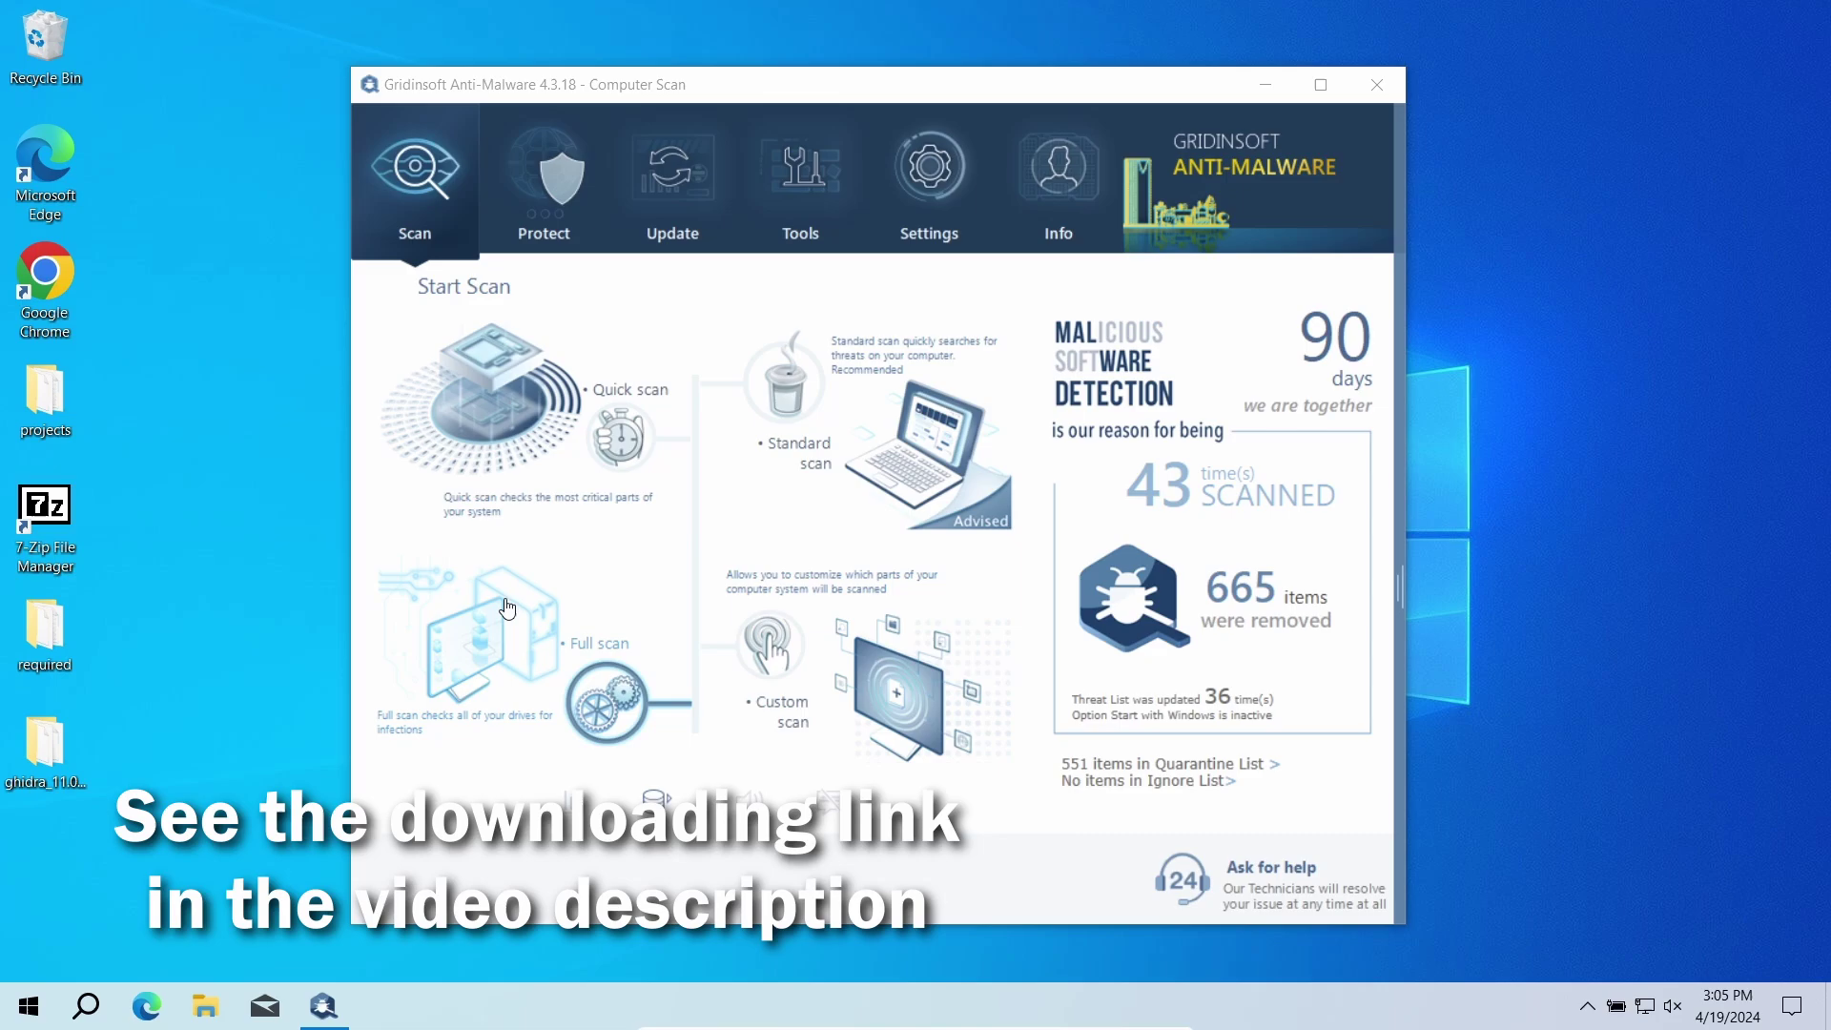
click(524, 652)
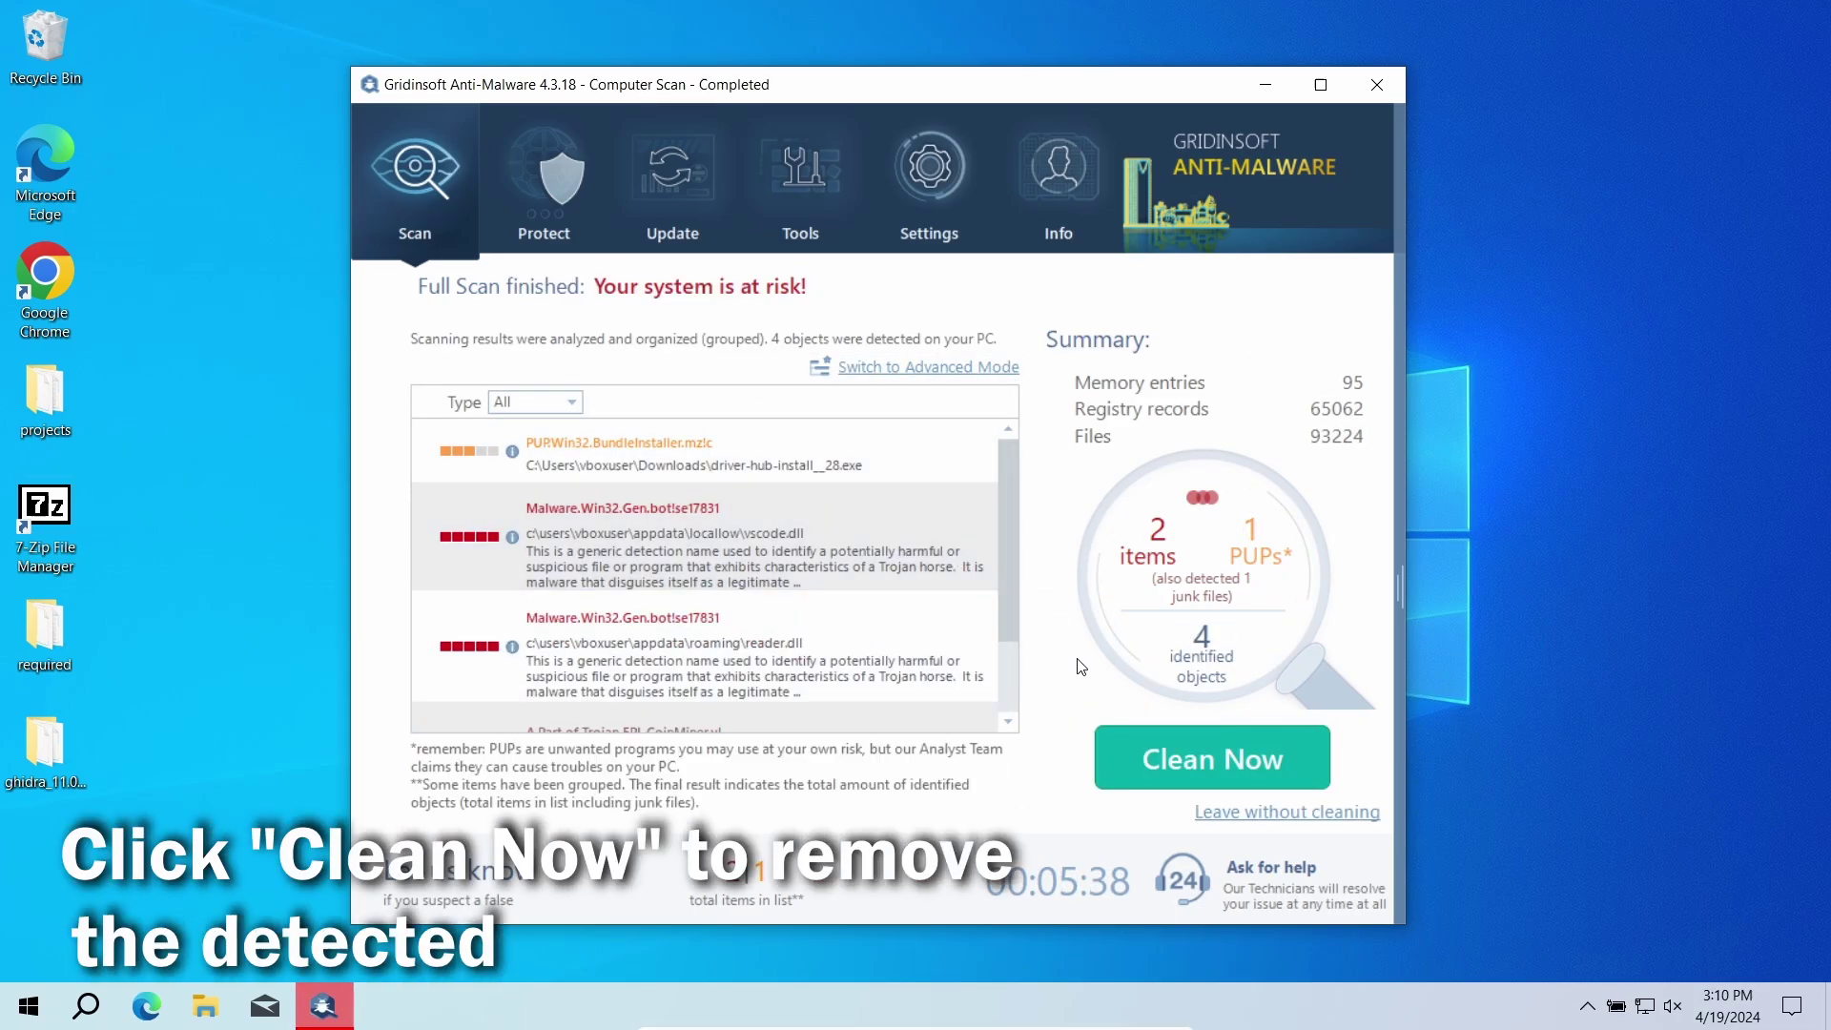
Step: Clean the 4 detected threats, close the removal summary, and return to Start Scan
click(1213, 758)
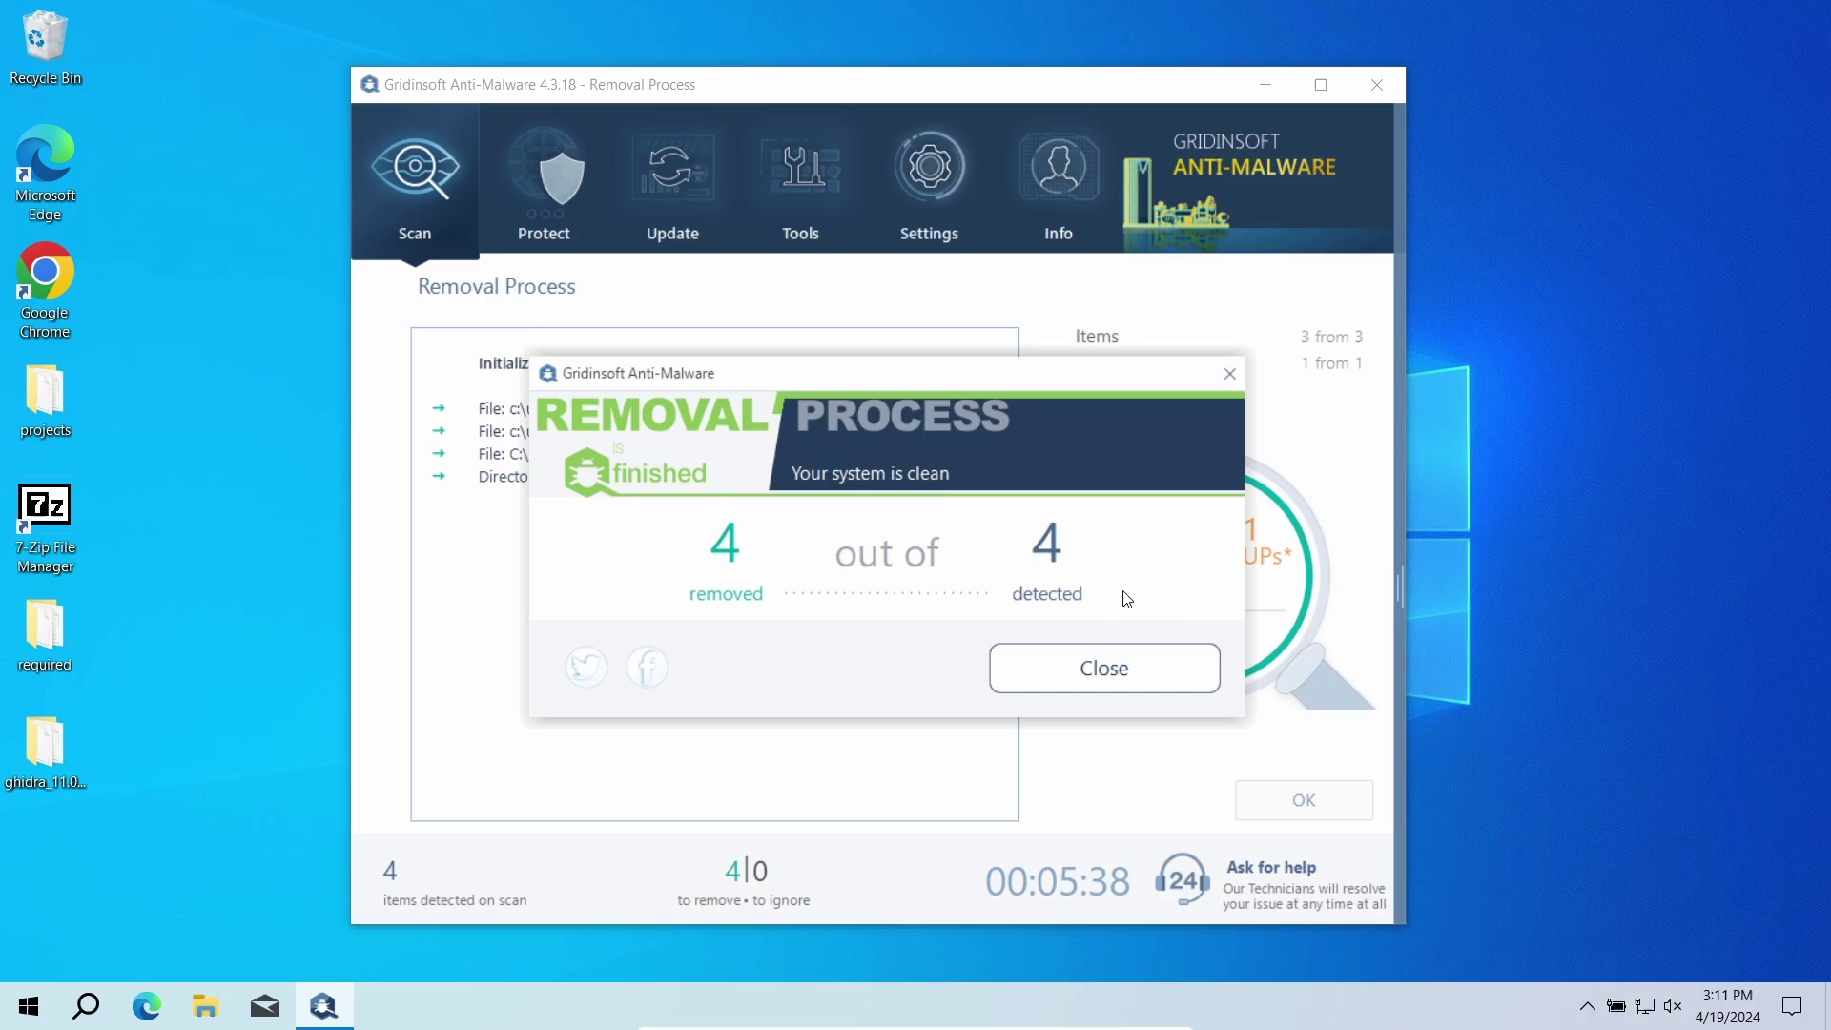
click(1130, 668)
click(1273, 799)
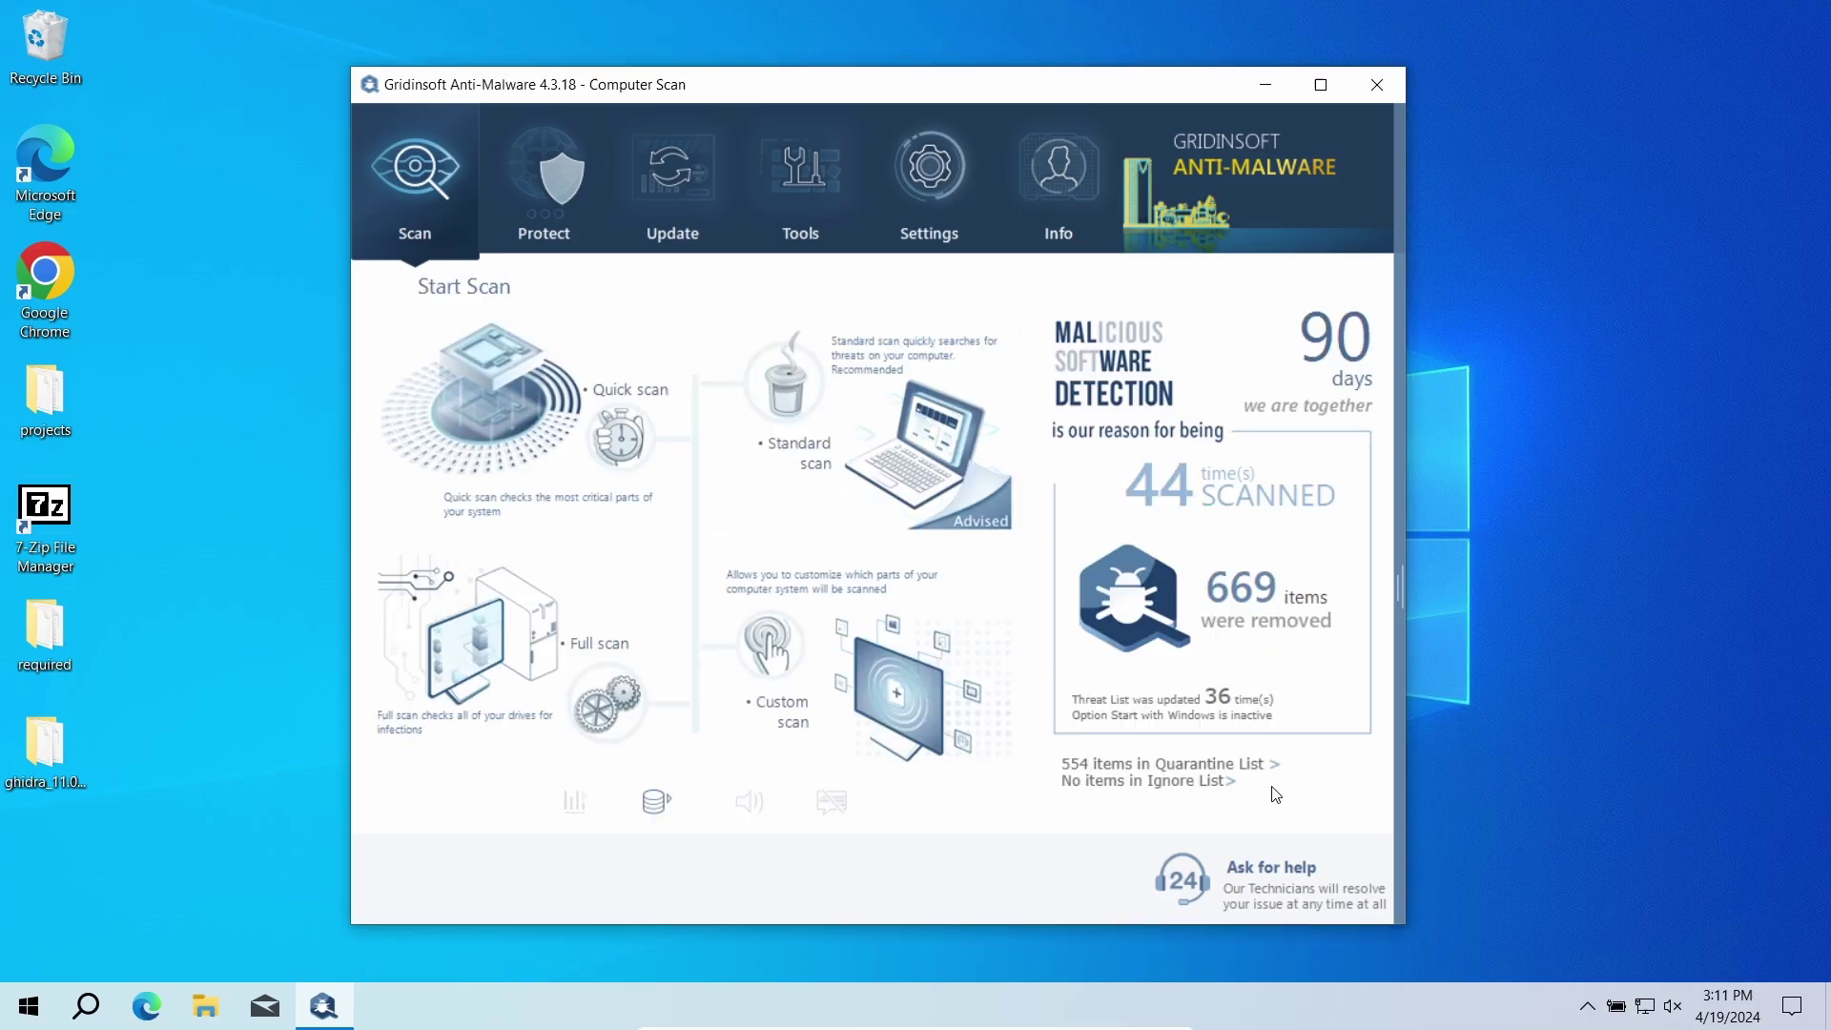